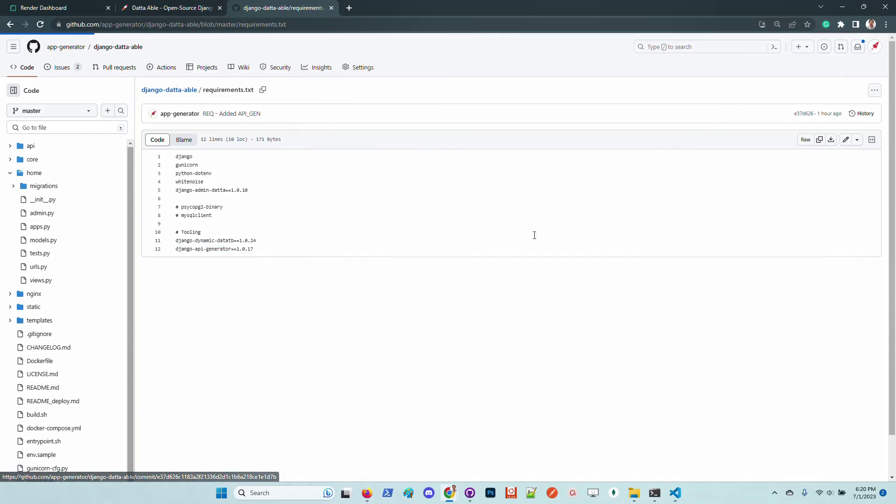
# - Look through the django-datta-able repository's file list and examine the django-admin-datta dependency in requirements.txt
pyautogui.scroll(-6, 794, 301)
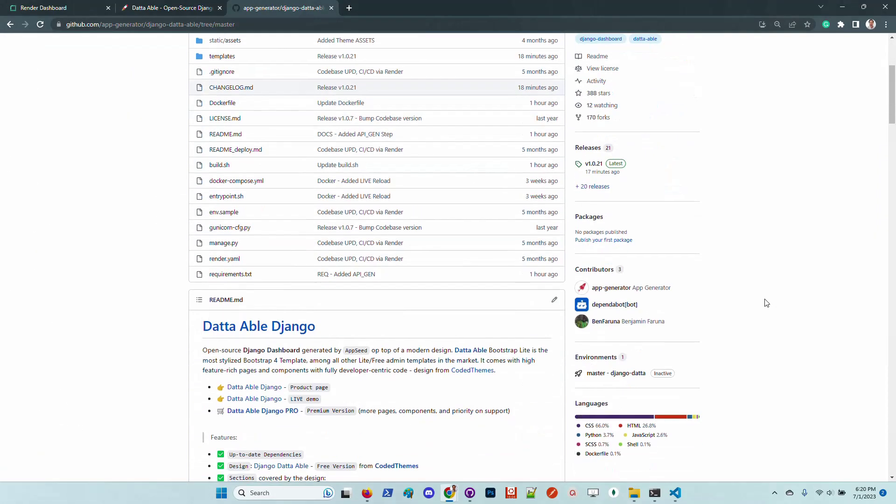
pyautogui.scroll(4, 99, 301)
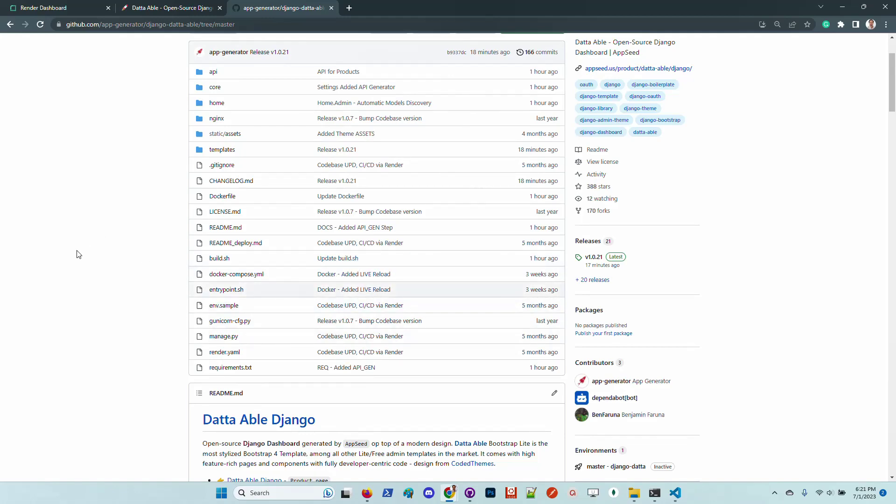
pyautogui.scroll(-3, 168, 276)
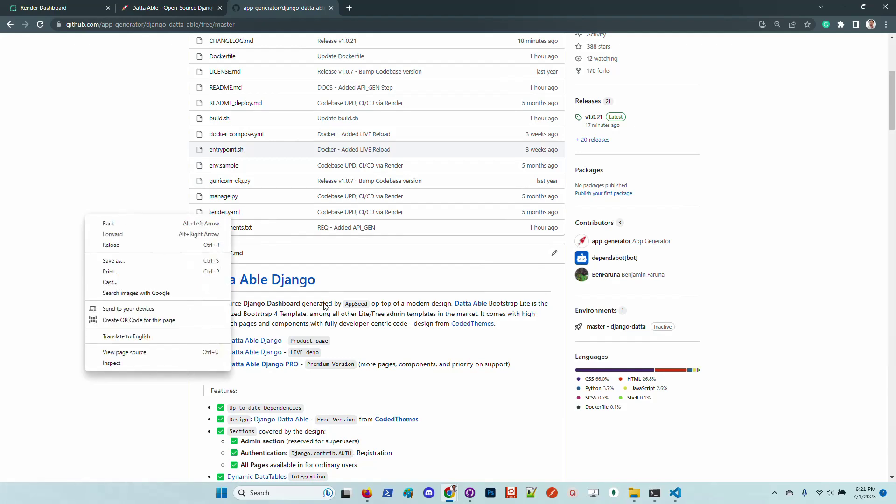
pyautogui.click(350, 285)
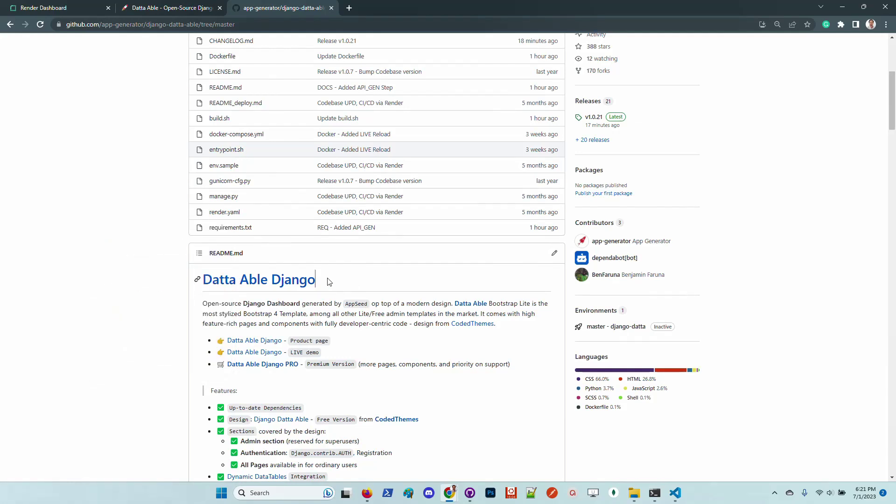
pyautogui.click(231, 228)
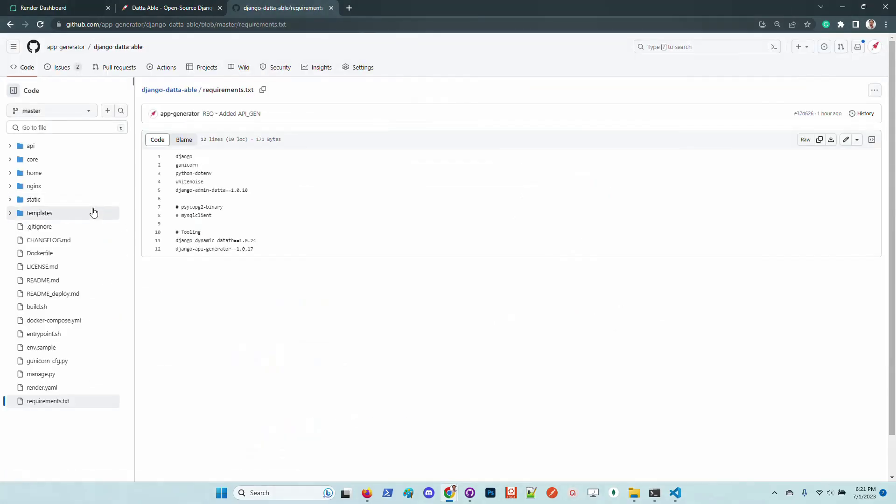
pyautogui.moveTo(253, 188); pyautogui.dragTo(177, 189)
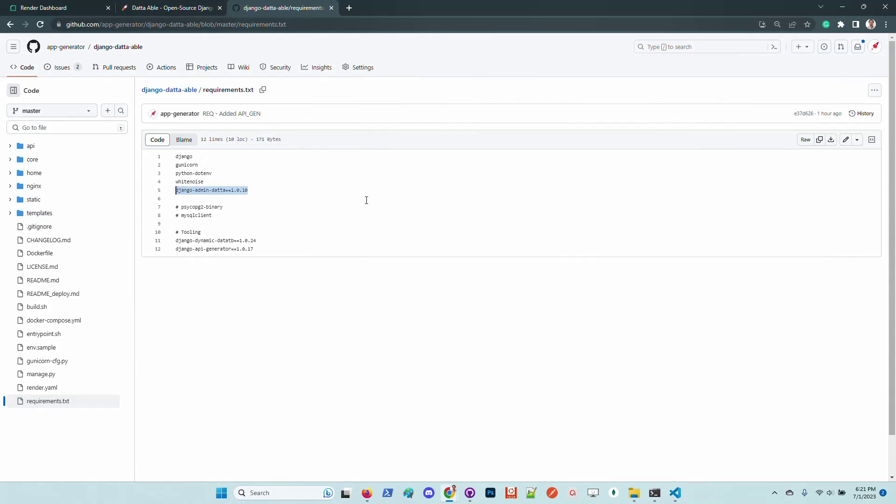
pyautogui.click(492, 284)
# - Return to the main page of the django-datta-able repository and copy its URL
pyautogui.click(139, 49)
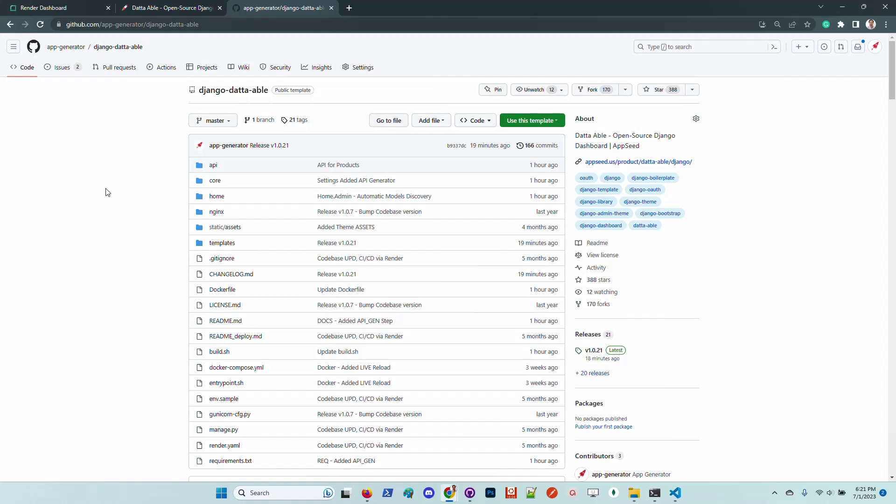
pyautogui.click(129, 74)
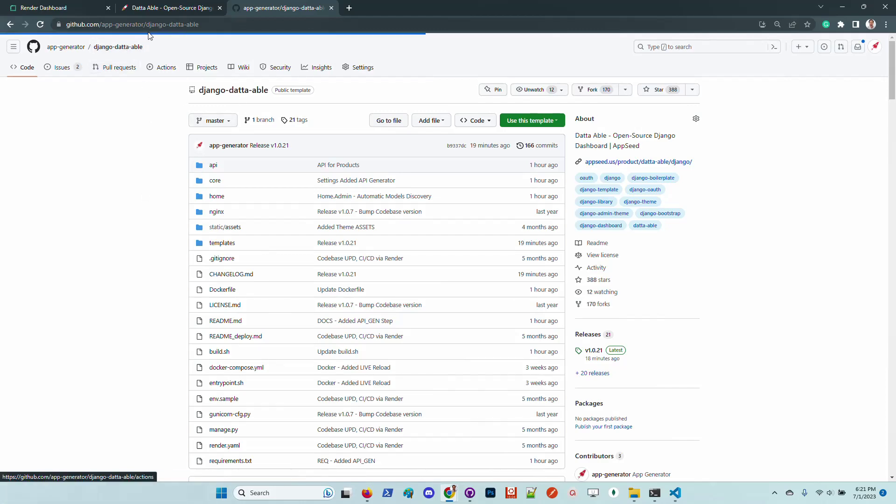
pyautogui.click(223, 27)
pyautogui.hotkey('ctrl', 'c')
# - In Render, start a new Blueprint Instance from the public Git repository github.com/app-generator/django-datta-able
pyautogui.moveTo(47, 7); pyautogui.dragTo(280, 8)
pyautogui.click(263, 60)
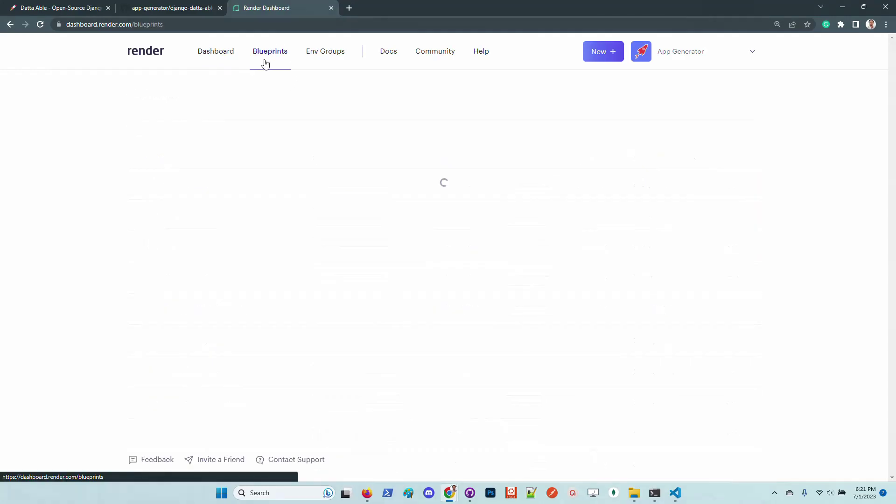
pyautogui.click(678, 107)
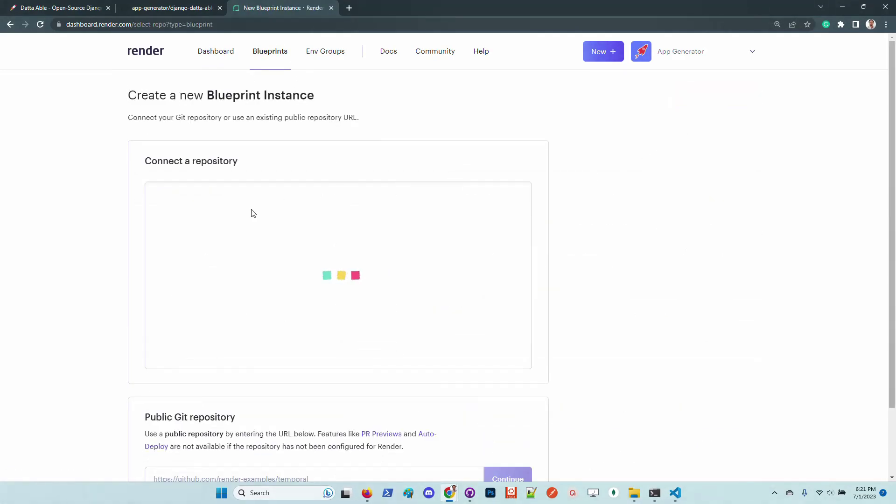
pyautogui.scroll(-2, 292, 344)
pyautogui.click(348, 403)
pyautogui.hotkey('ctrl', 'v')
pyautogui.click(513, 404)
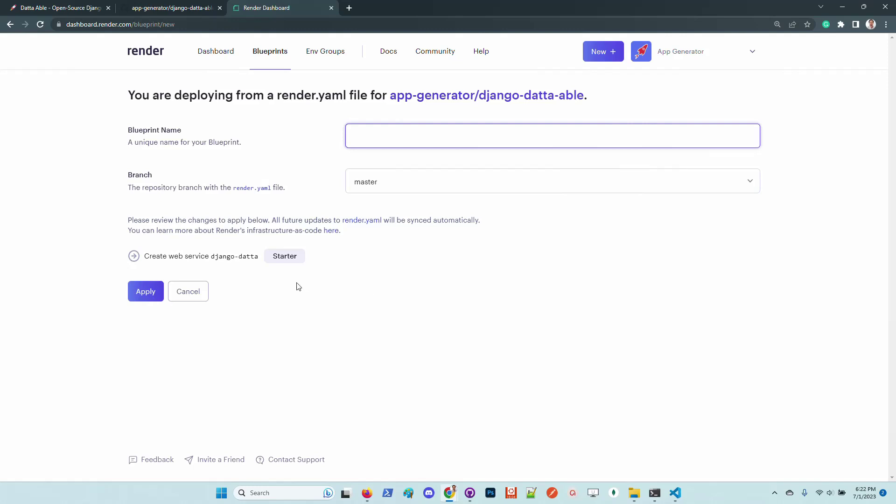
# - Name the Blueprint django-datta, copying the web service's name, and apply it from the master branch
pyautogui.moveTo(259, 256); pyautogui.dragTo(209, 257)
pyautogui.hotkey('ctrl', 'c')
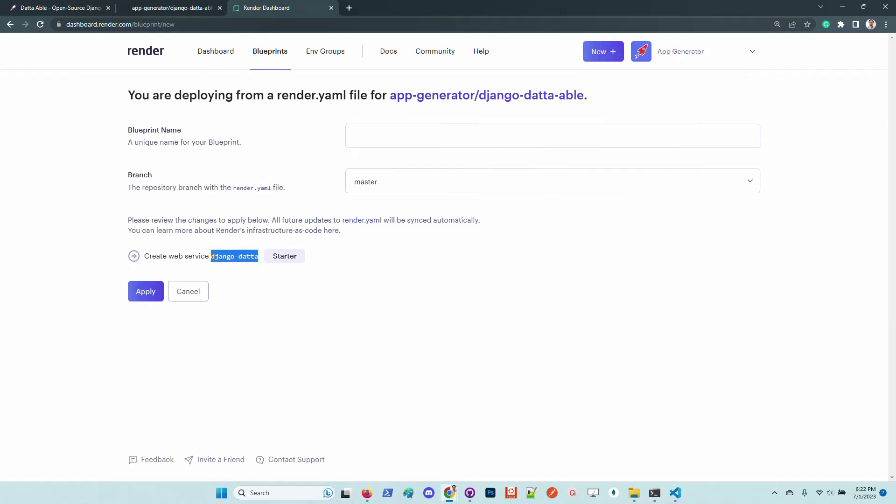
pyautogui.click(362, 139)
pyautogui.hotkey('ctrl', 'v')
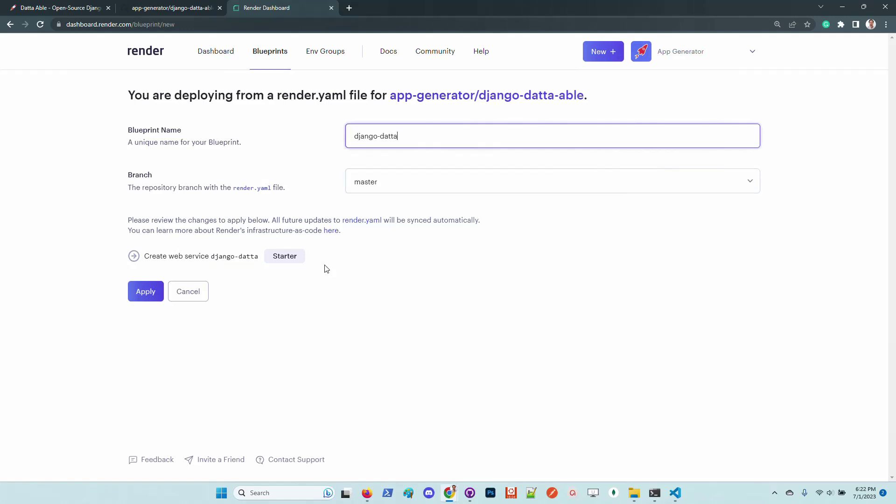
pyautogui.click(150, 297)
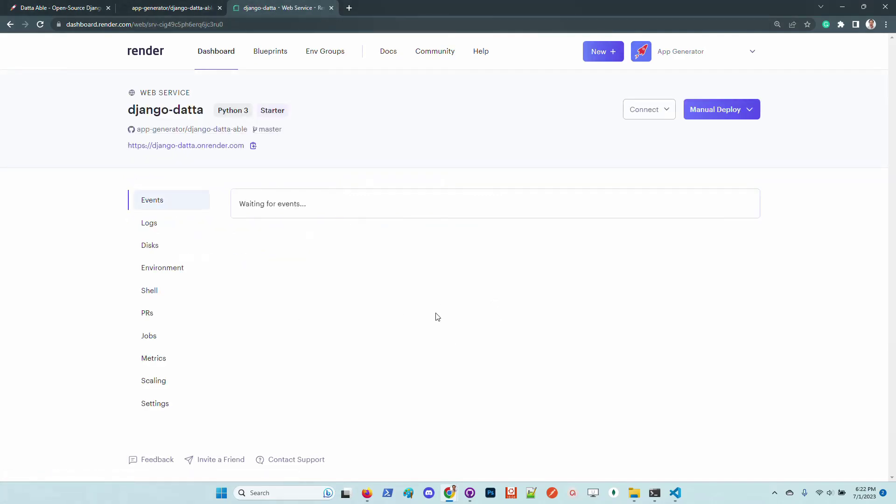
# - Check the service's linked repository, then reload the django-datta events and open the first deploy's log
pyautogui.click(239, 133)
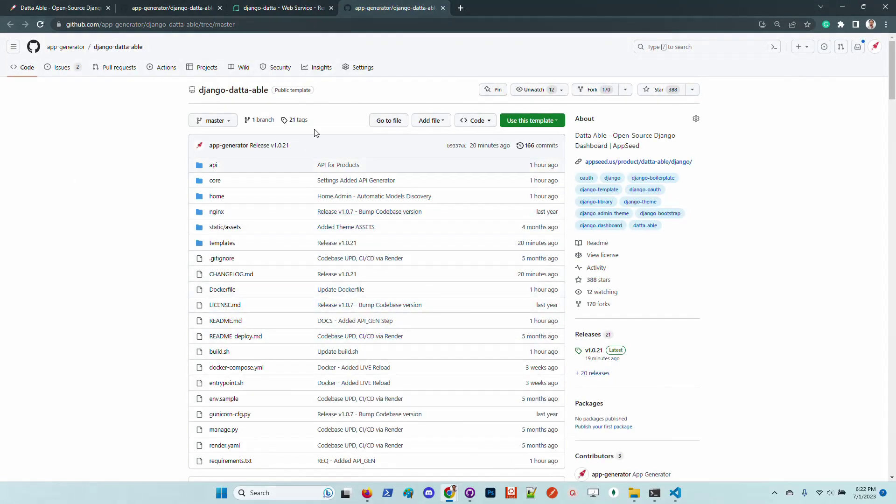
pyautogui.click(286, 7)
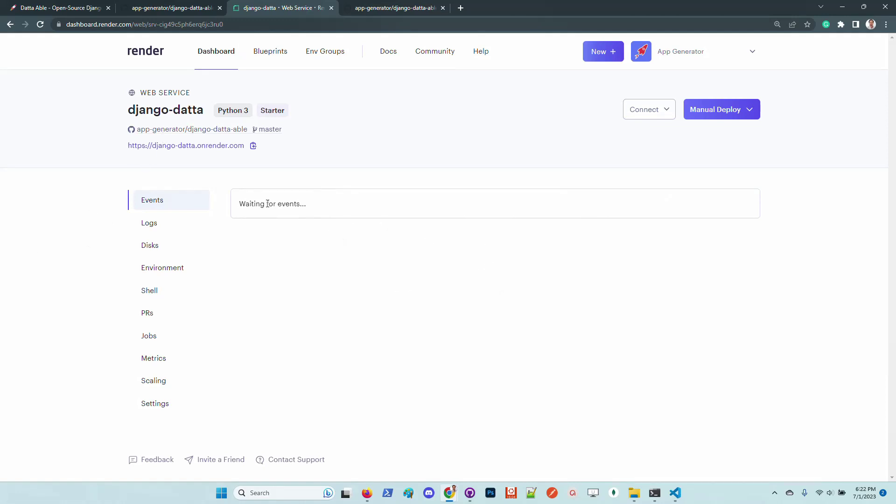
pyautogui.click(40, 24)
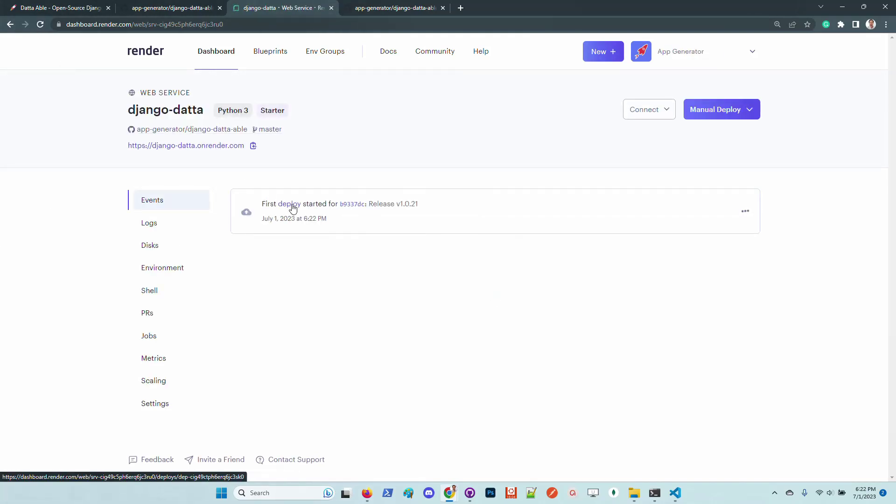
pyautogui.click(295, 204)
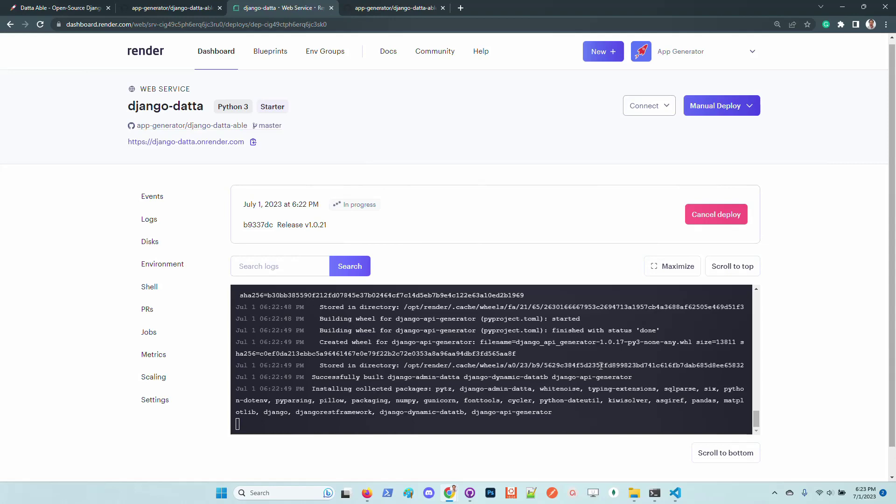
# - Review models.py and admin.py in the home folder of the django-datta-able repository on GitHub
pyautogui.click(233, 126)
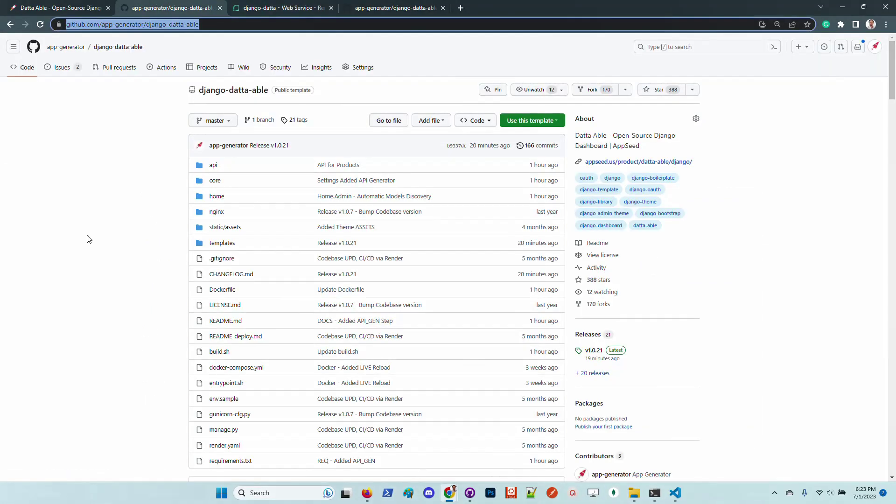
pyautogui.click(217, 197)
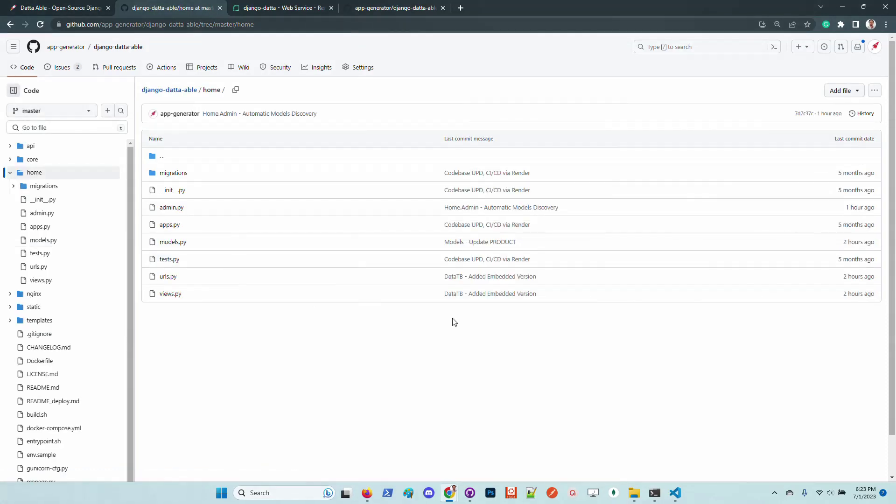
pyautogui.click(173, 243)
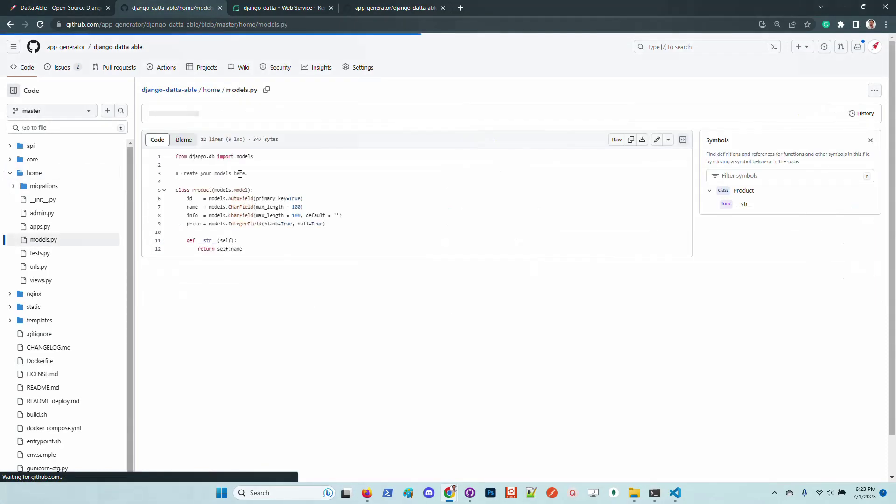
pyautogui.click(45, 216)
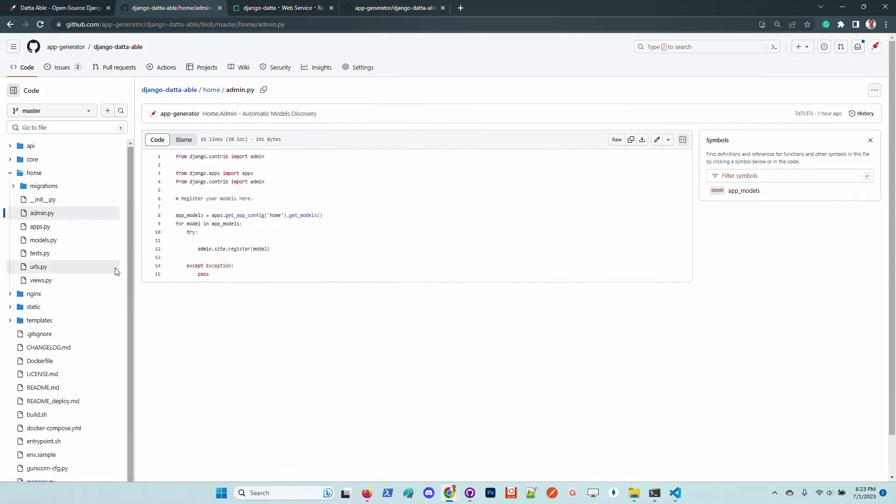
pyautogui.click(32, 240)
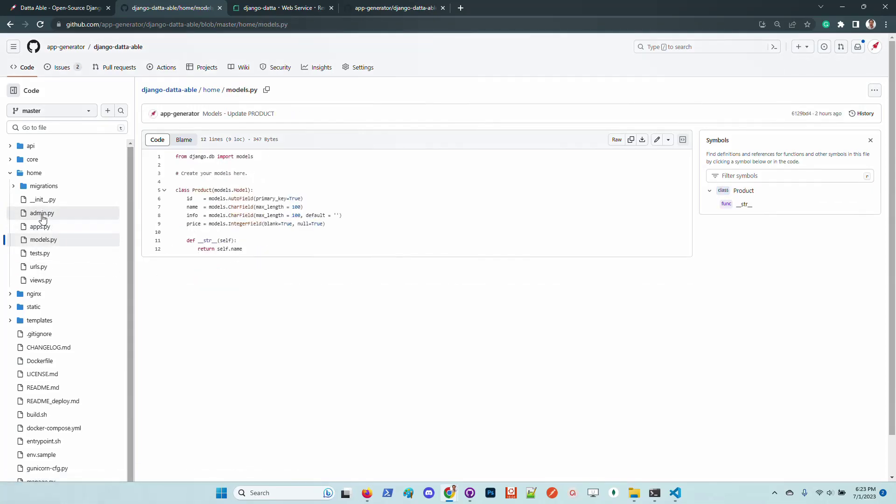
pyautogui.click(41, 213)
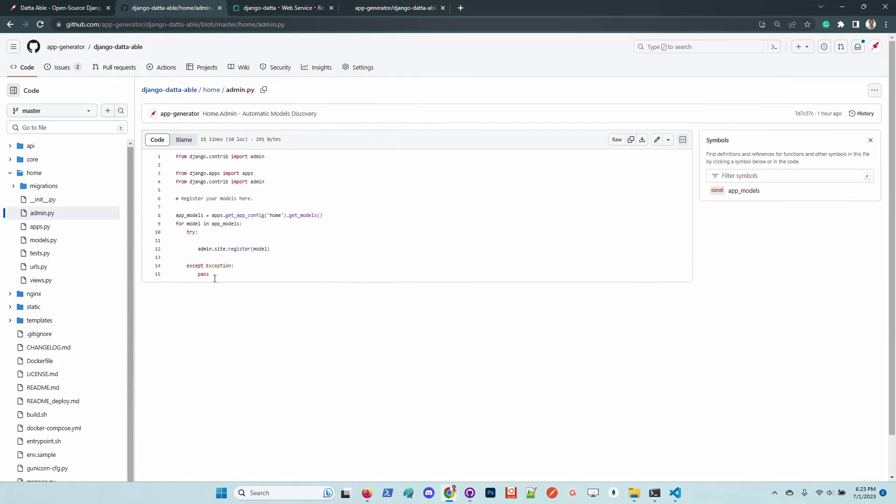
# - Examine how admin.py gets the 'home' app's models and registers each one in the admin site
pyautogui.moveTo(214, 279); pyautogui.dragTo(168, 216)
pyautogui.click(412, 235)
pyautogui.moveTo(217, 274); pyautogui.dragTo(168, 223)
pyautogui.click(406, 220)
pyautogui.moveTo(326, 217); pyautogui.dragTo(268, 216)
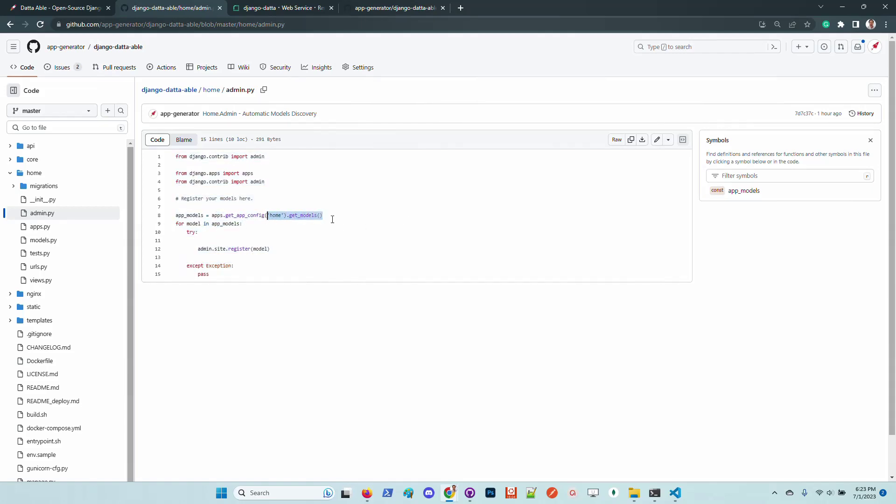
pyautogui.click(318, 215)
pyautogui.moveTo(271, 249); pyautogui.dragTo(204, 246)
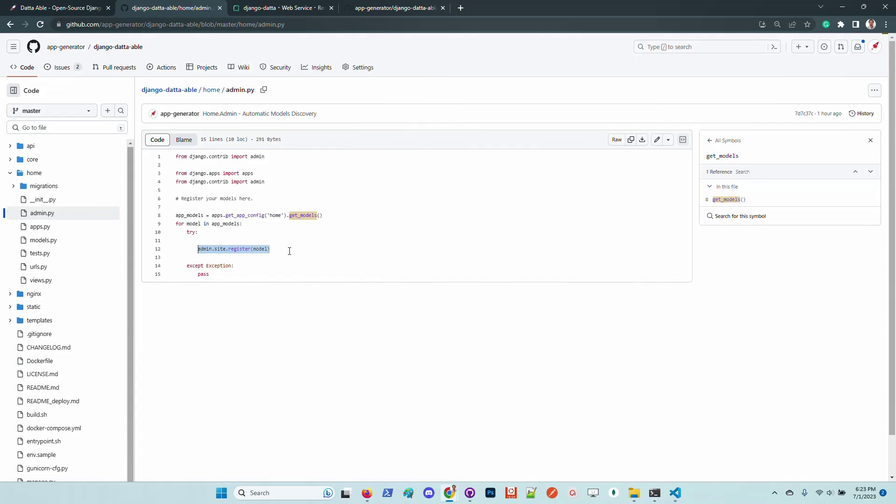
pyautogui.moveTo(274, 248); pyautogui.dragTo(169, 225)
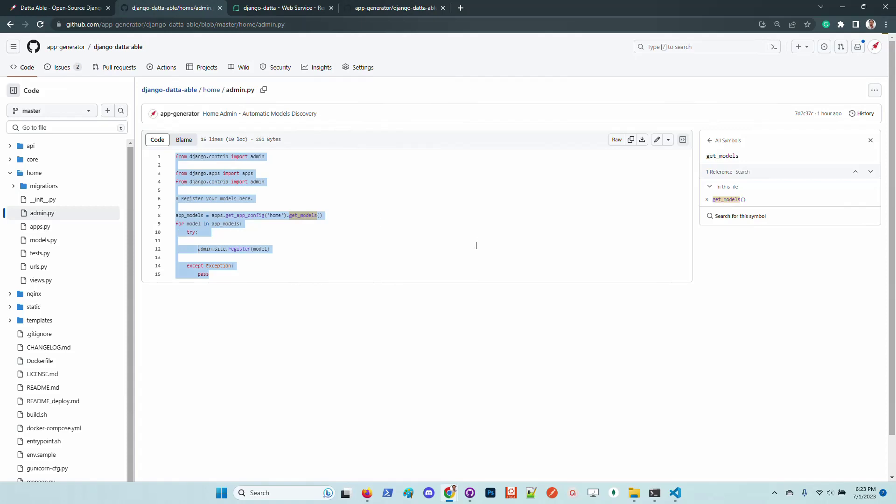
pyautogui.click(255, 258)
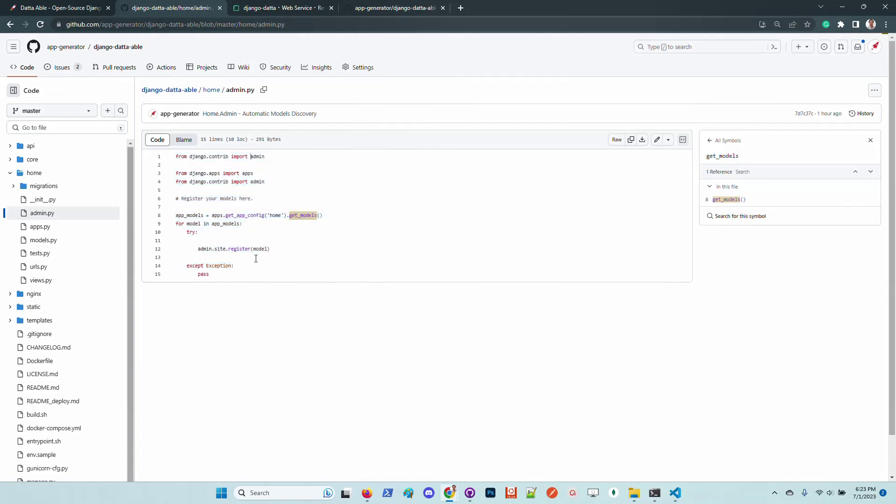
pyautogui.doubleClick(275, 216)
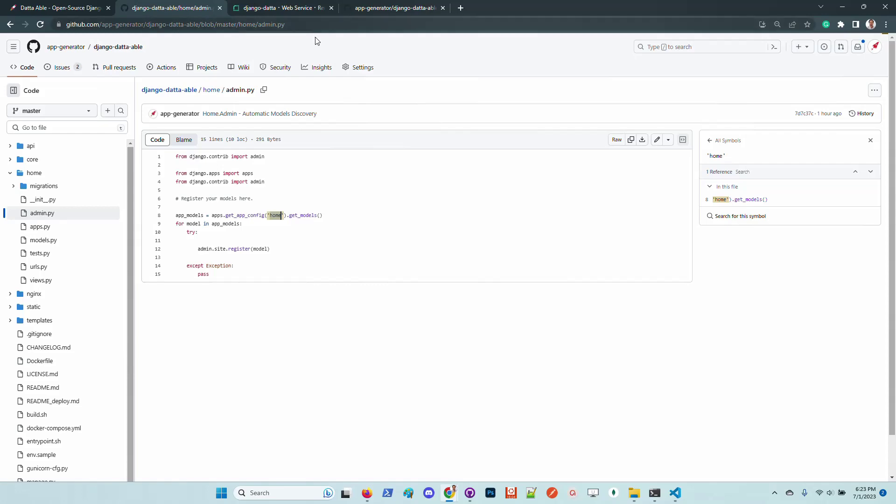
# - Check the deploy log in Render and open the django-datta service from the services overview
pyautogui.click(284, 9)
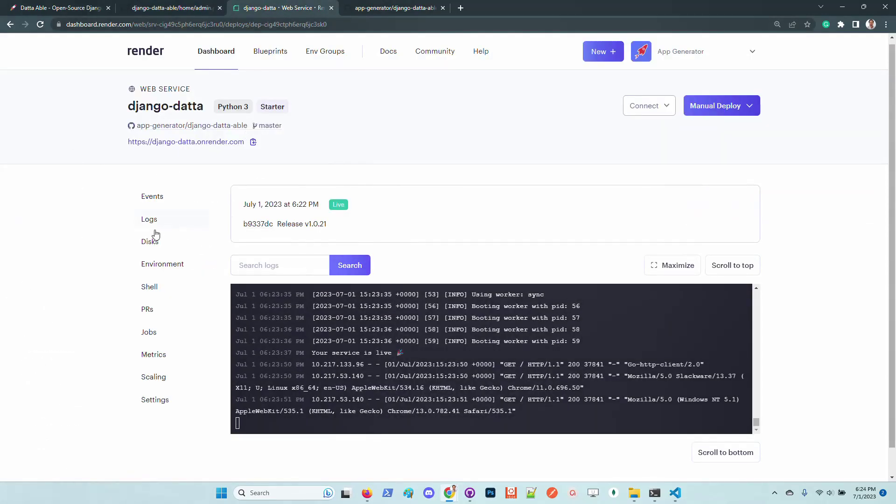
pyautogui.click(216, 52)
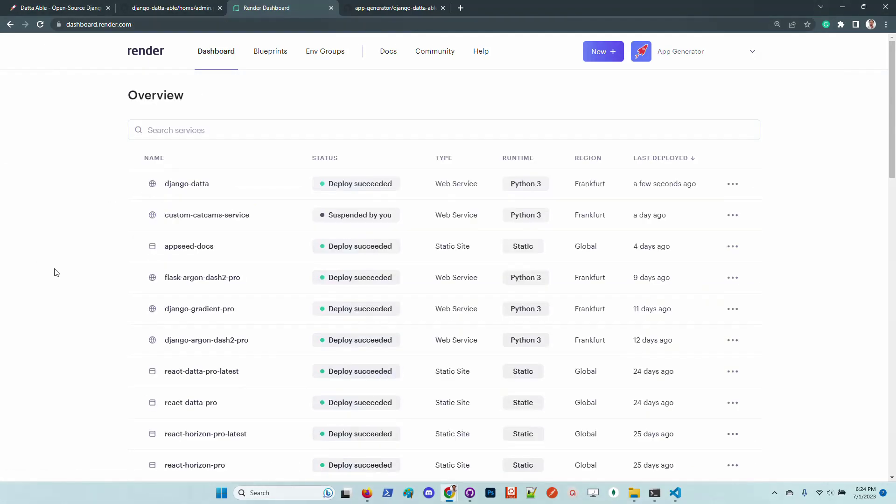
pyautogui.click(189, 185)
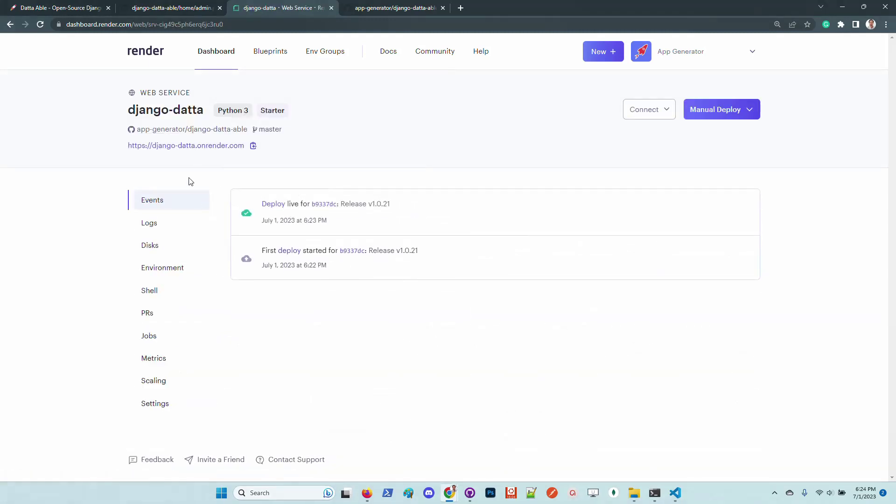
# - Open the deployed django-datta site and view its Dynamic Tables page and the Generated API product endpoint
pyautogui.click(198, 146)
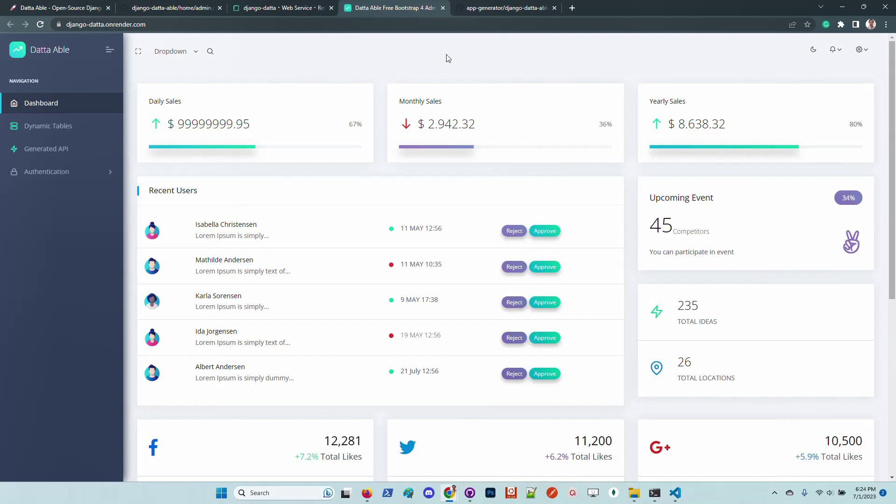
pyautogui.click(51, 127)
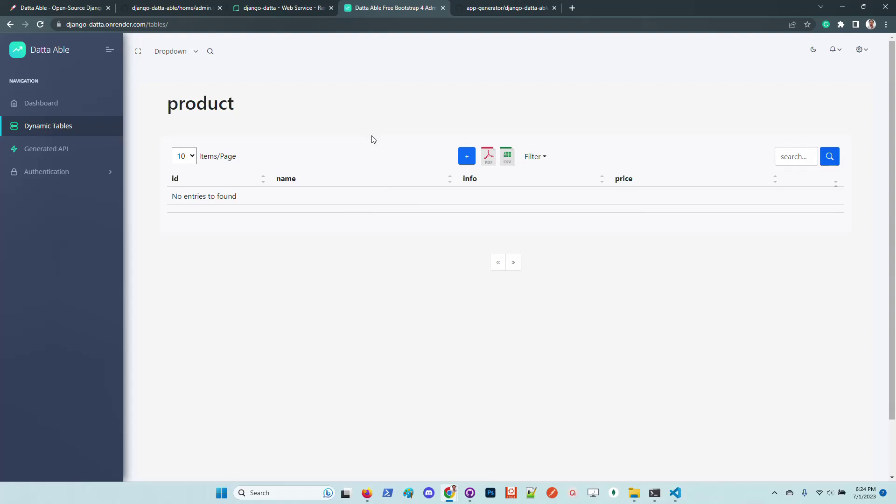
pyautogui.click(69, 149)
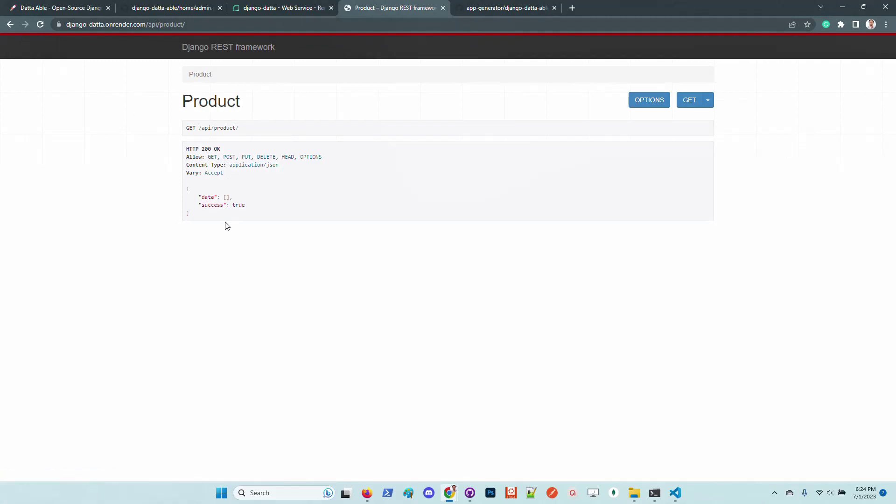
# - Examine the product endpoint's JSON response and its /api/product/ path on the deployed site
pyautogui.moveTo(195, 220); pyautogui.dragTo(186, 146)
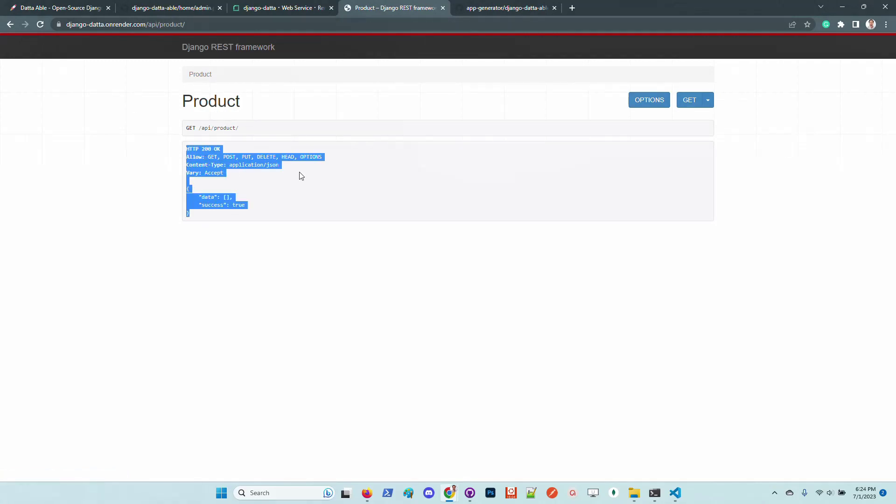
pyautogui.moveTo(213, 190); pyautogui.dragTo(320, 215)
pyautogui.click(301, 196)
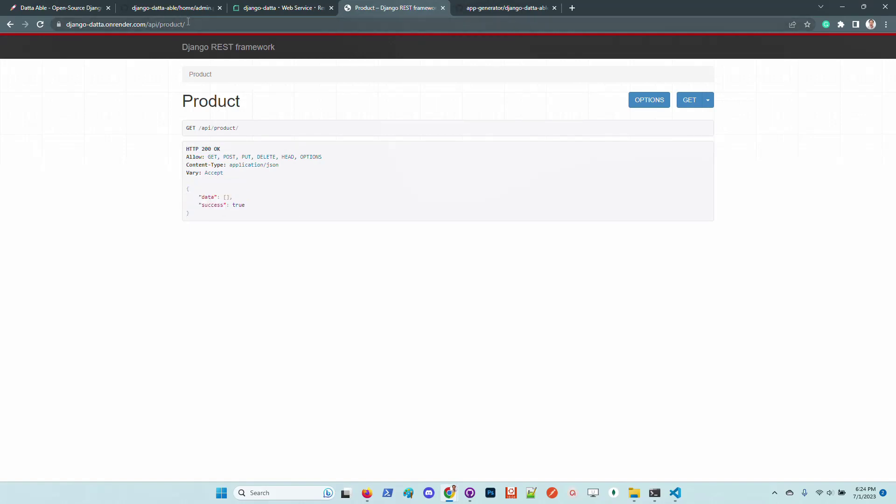
pyautogui.moveTo(185, 24); pyautogui.dragTo(148, 25)
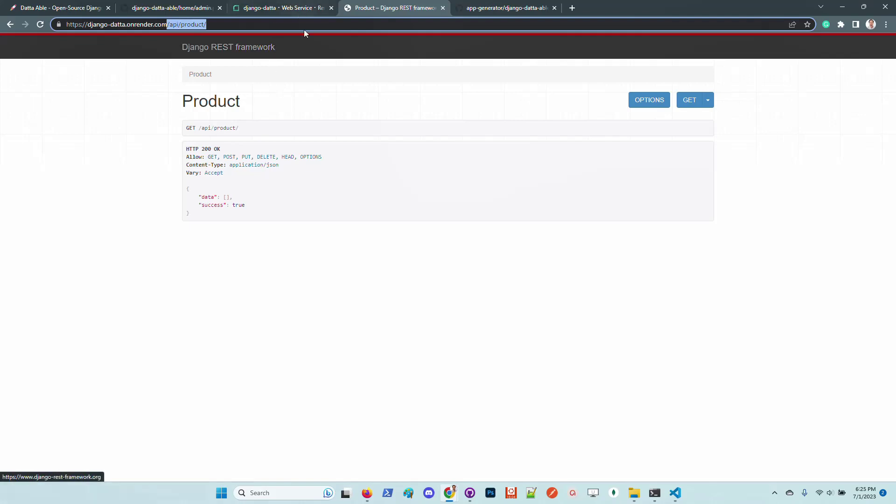
# - Return to the Dynamic Tables product page and add an item named Nike with info "great product" and price 99
pyautogui.click(10, 26)
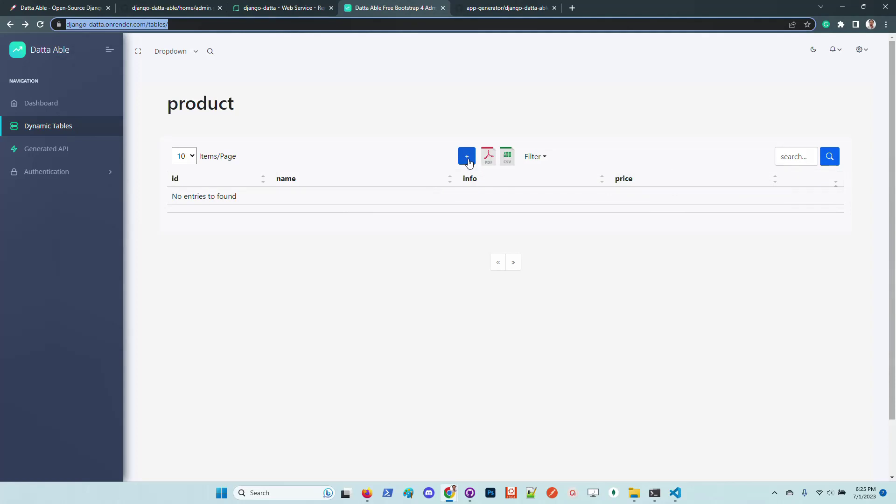
pyautogui.click(466, 159)
pyautogui.click(413, 187)
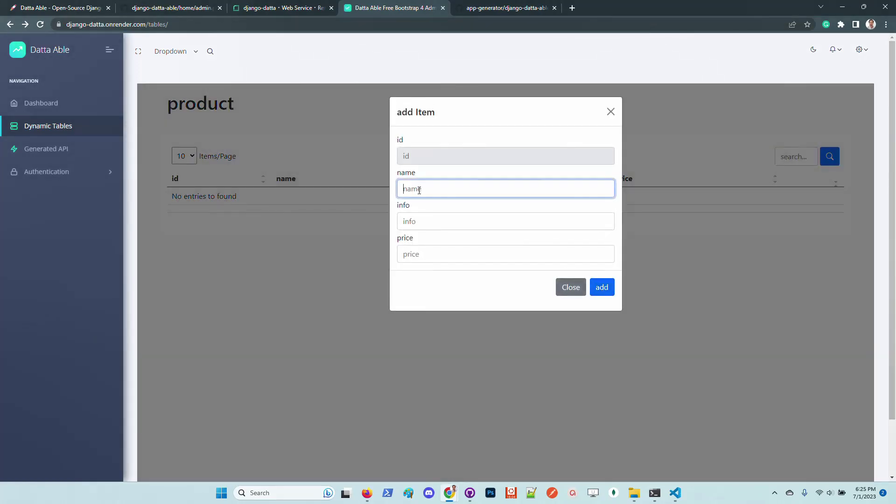
pyautogui.write('Nike')
pyautogui.press('Tab')
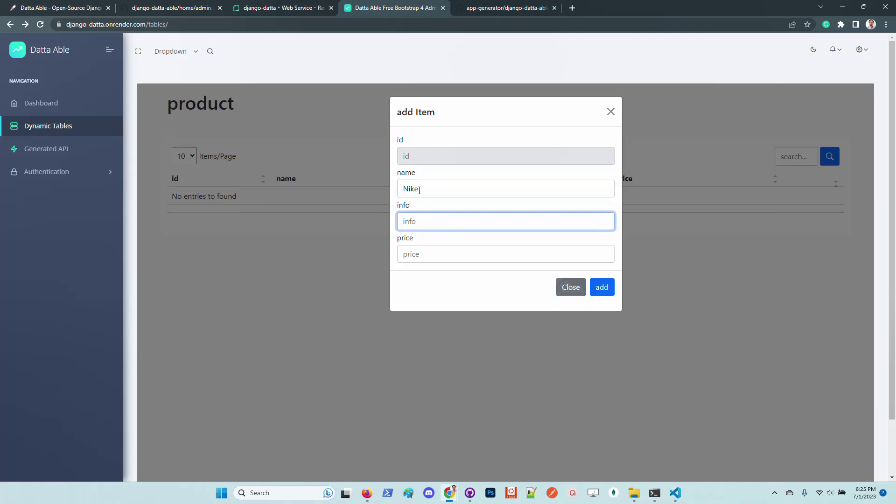
pyautogui.write('great product')
pyautogui.click(427, 255)
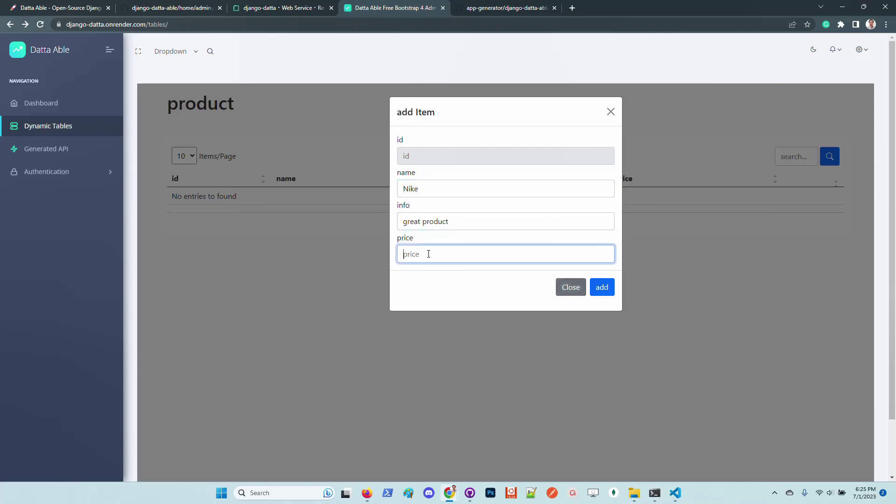
pyautogui.write('99')
pyautogui.click(601, 287)
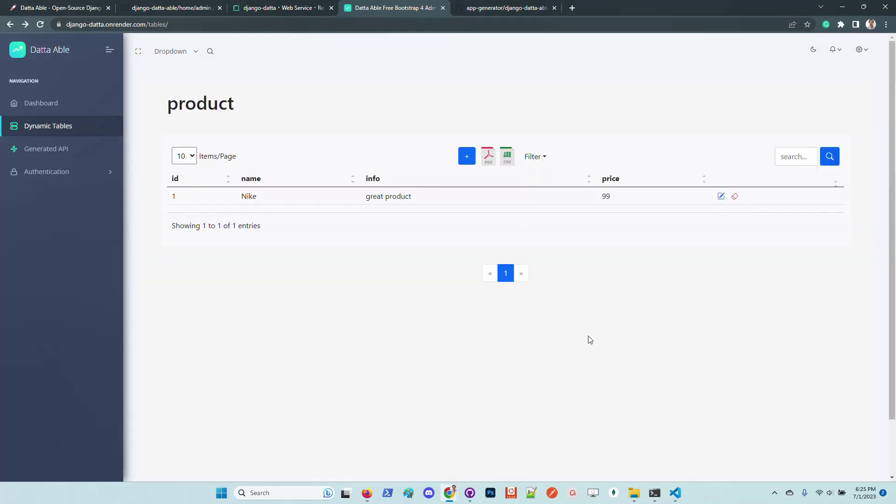
# - Open the Generated API in a separate browser tab and inspect the product data it returns
pyautogui.click(506, 8)
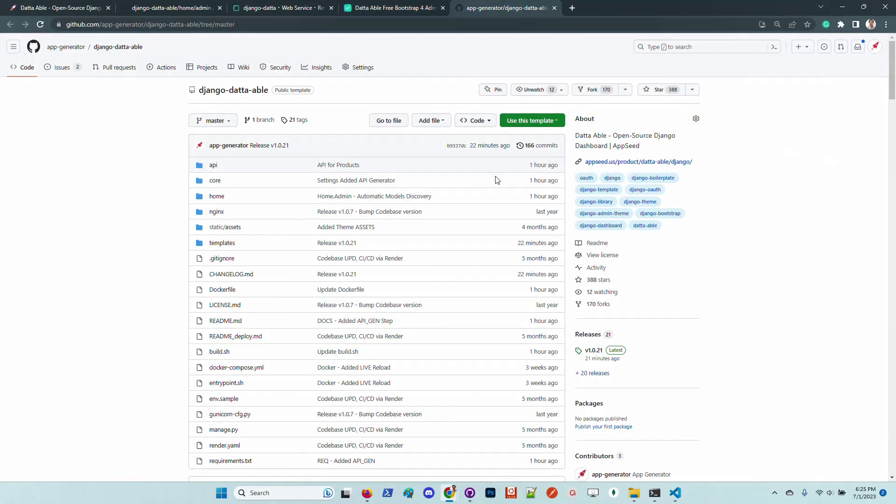
pyautogui.click(392, 8)
pyautogui.rightClick(66, 150)
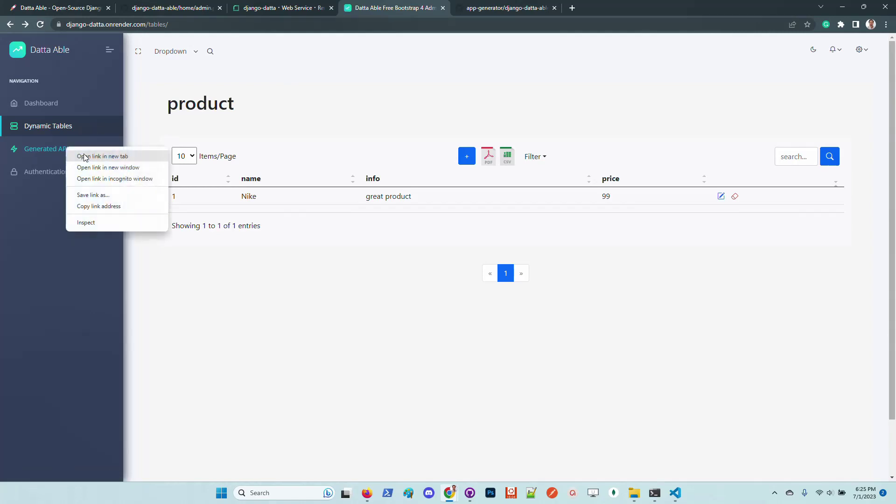
pyautogui.click(82, 155)
pyautogui.click(486, 8)
pyautogui.moveTo(206, 254); pyautogui.dragTo(232, 210)
pyautogui.click(233, 211)
# - Back in the product table, try to add an item named PUMA with info "great stuff" and the non-numeric price z
pyautogui.click(410, 8)
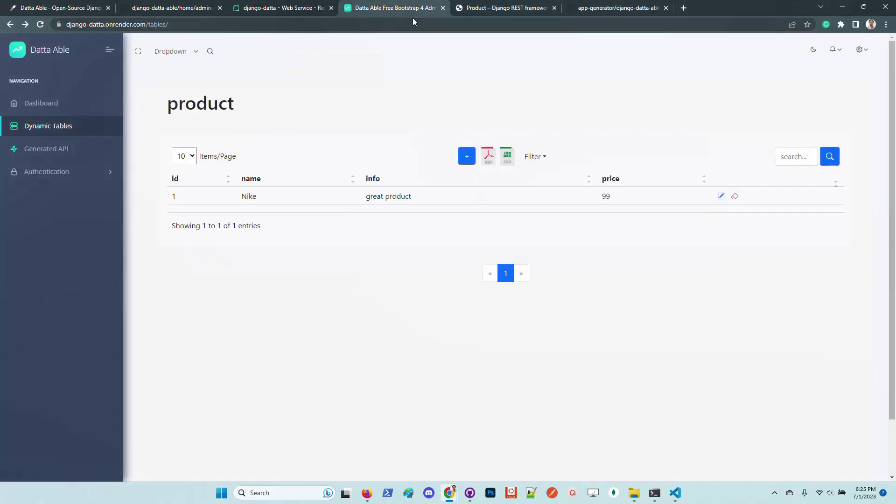
pyautogui.click(465, 155)
pyautogui.click(445, 192)
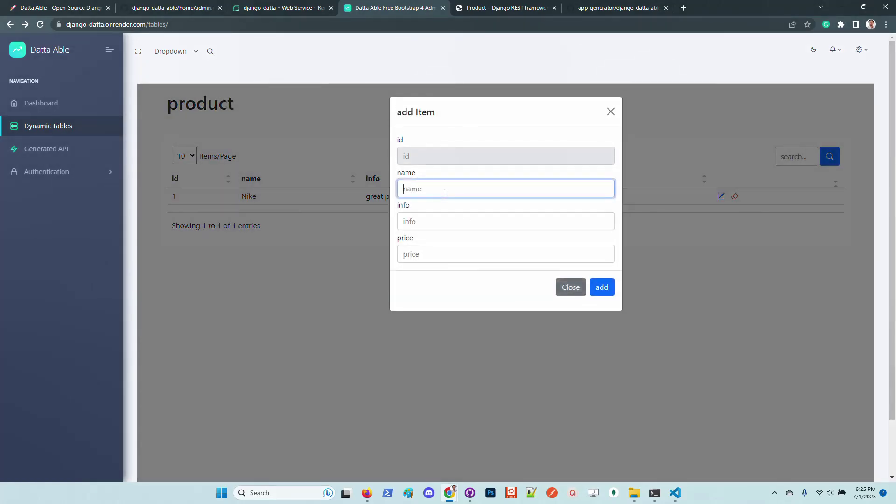
pyautogui.write('PUMA')
pyautogui.press('Tab')
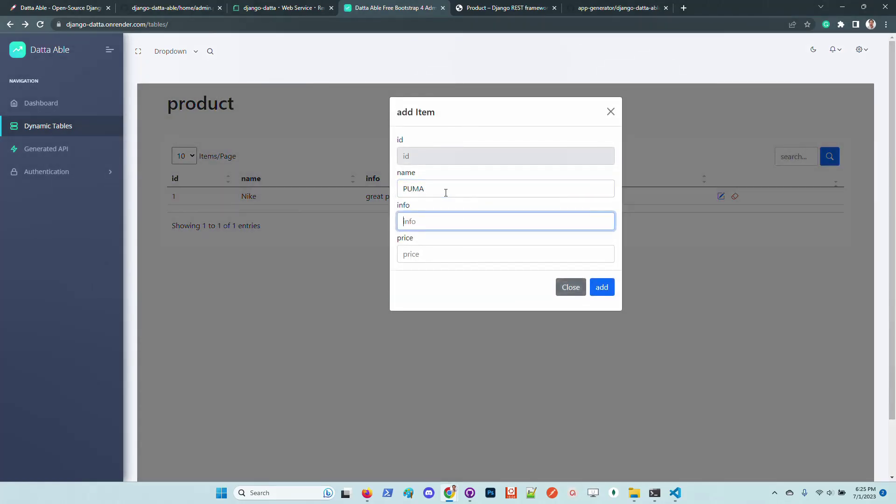
pyautogui.write('great stuff')
pyautogui.press('Tab')
pyautogui.write('z')
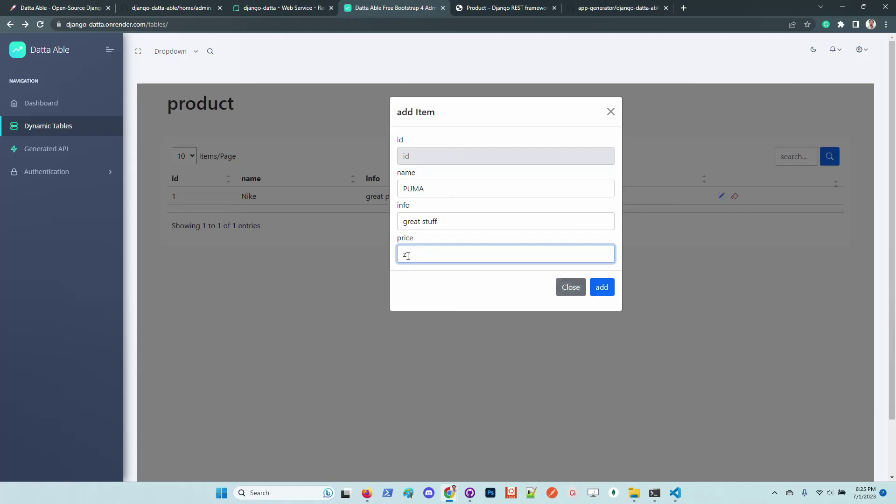
pyautogui.click(602, 288)
pyautogui.moveTo(543, 326); pyautogui.dragTo(405, 325)
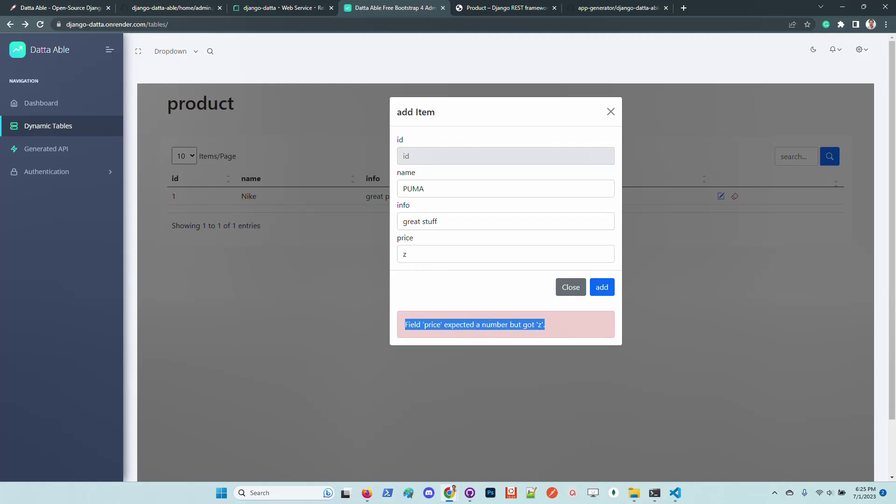
# - Correct the PUMA item's price to 59 and add the item to the product table
pyautogui.doubleClick(420, 258)
pyautogui.press('BackSpace')
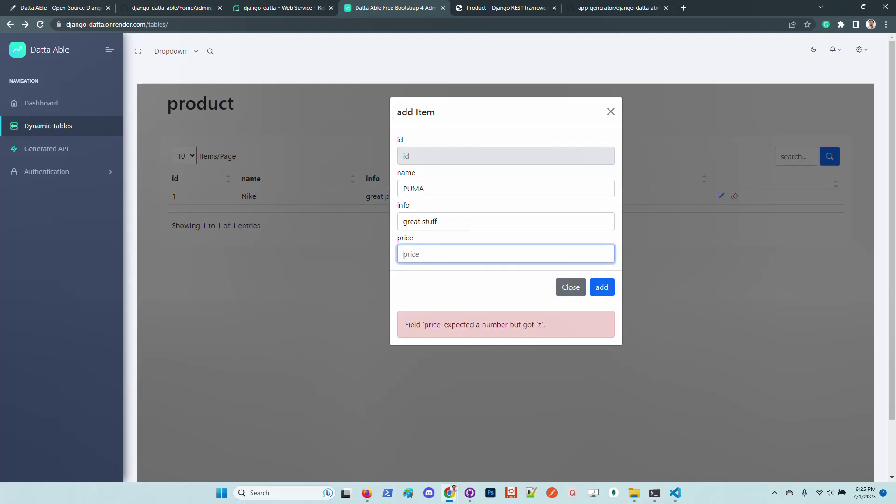
pyautogui.write('59')
pyautogui.click(605, 292)
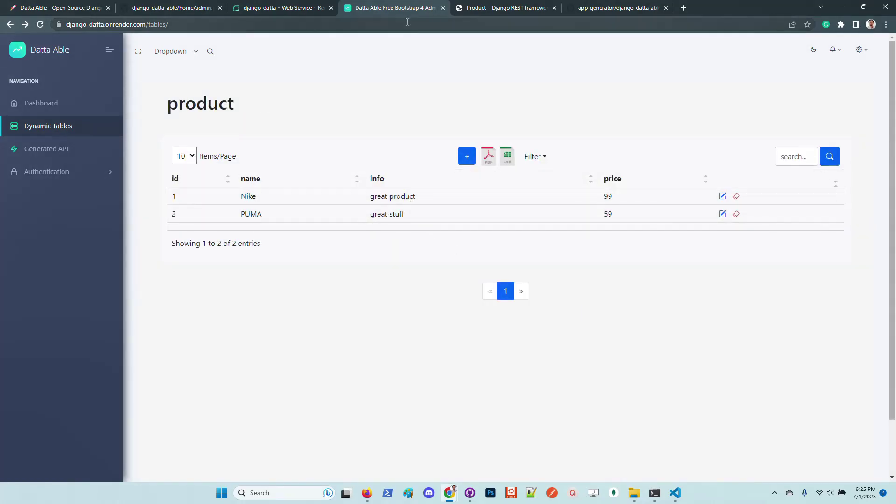
# - Reload the product API endpoint and check the entries in its data list
pyautogui.click(506, 8)
pyautogui.press('F5')
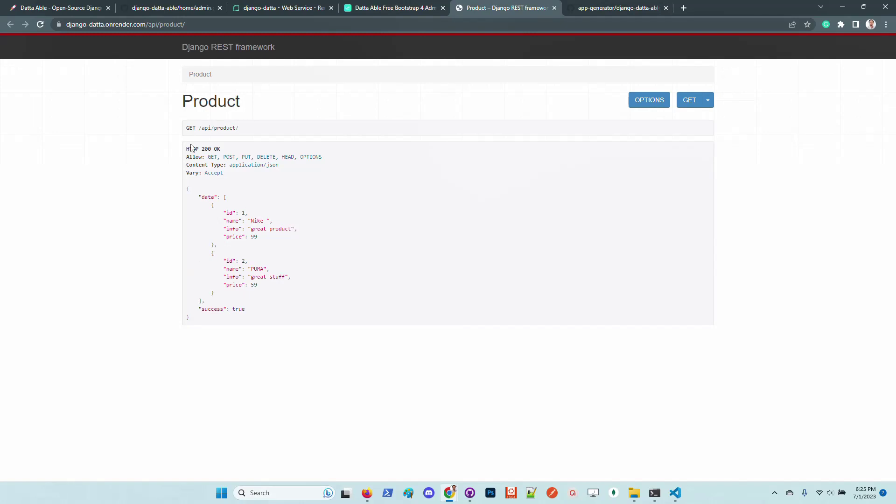
pyautogui.moveTo(213, 206); pyautogui.dragTo(301, 286)
pyautogui.click(287, 298)
# - Search the Dynamic Tables product list for PUMA, and clear the search to list all items again
pyautogui.click(387, 8)
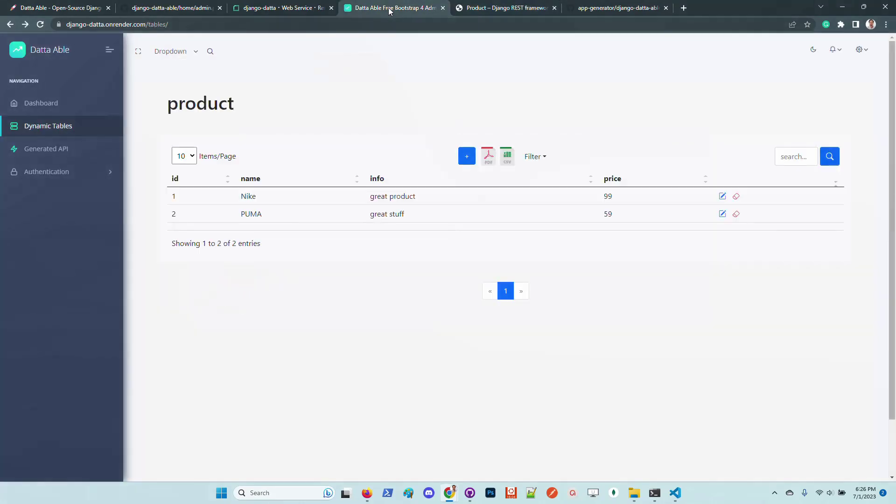
pyautogui.click(795, 161)
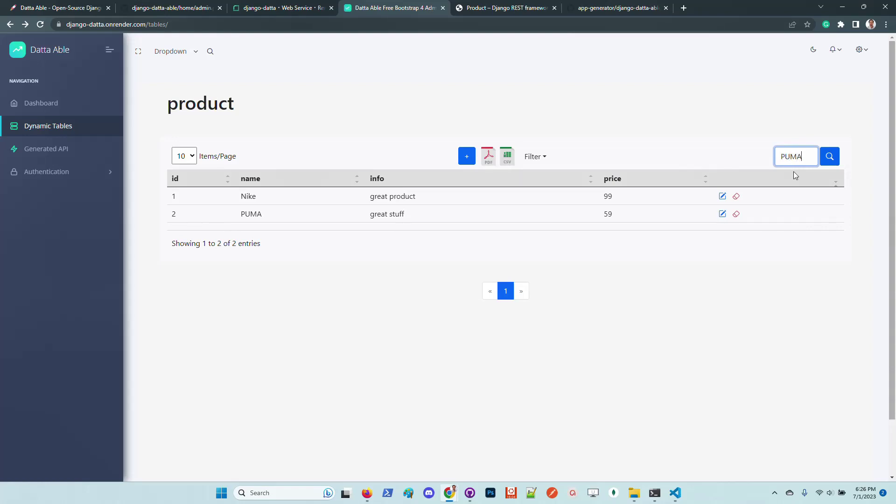
pyautogui.press('Return')
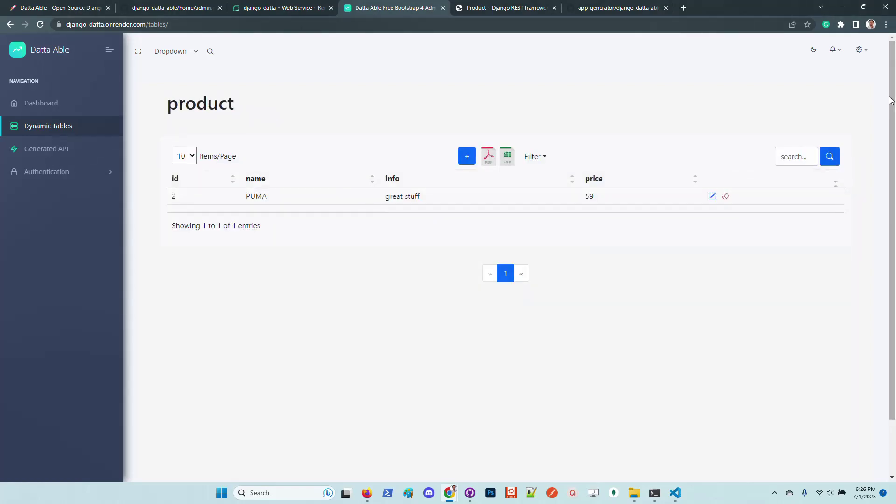
pyautogui.click(796, 156)
pyautogui.press('Return')
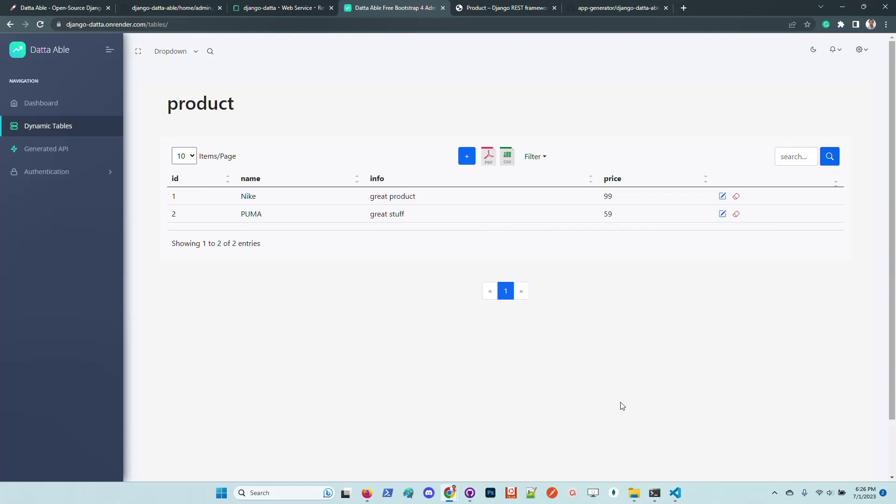
# - View the Generated API product endpoint again, and open home/models.py in the django-datta-able repository on GitHub
pyautogui.click(65, 153)
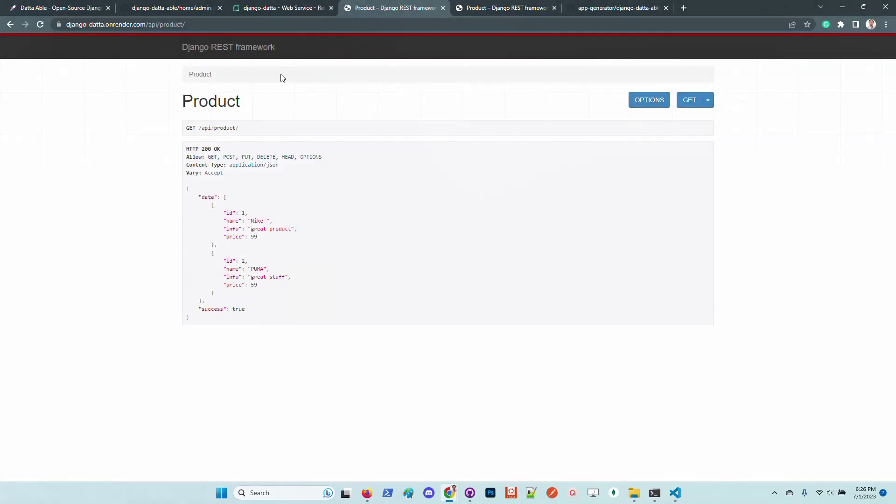
pyautogui.click(183, 9)
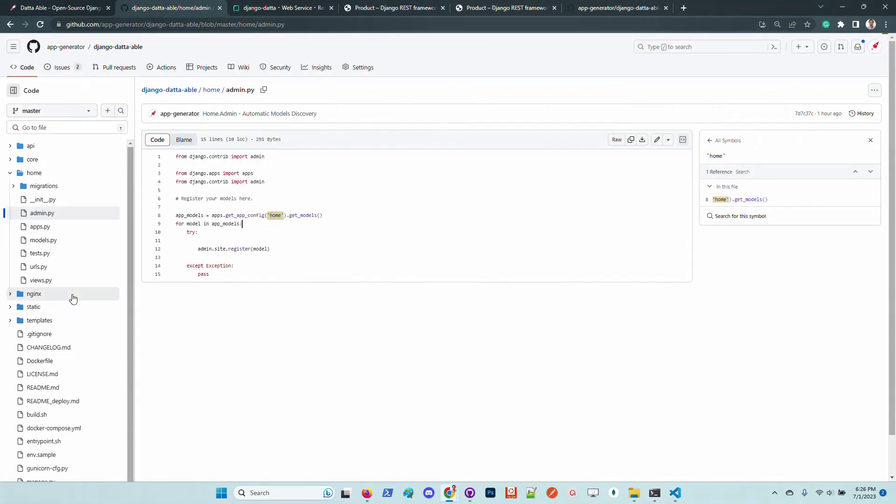
pyautogui.click(44, 240)
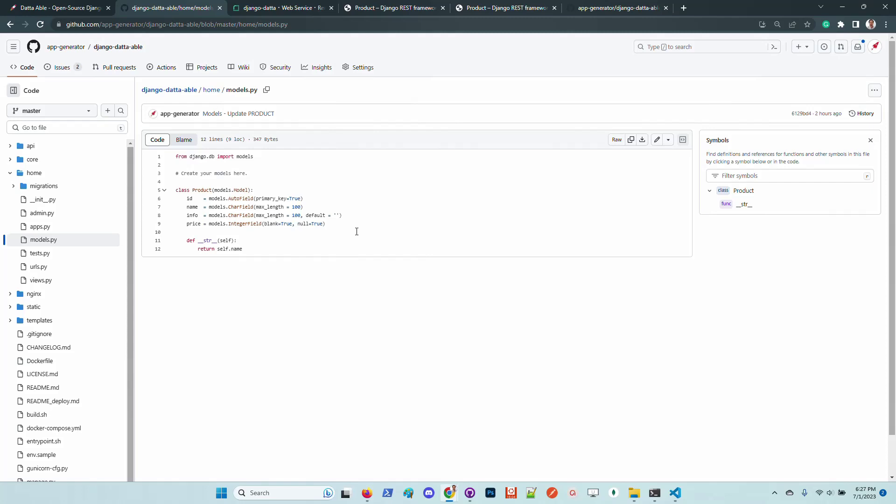
# - Edit models.py and duplicate the Product class's info field on a new line below price
pyautogui.click(657, 139)
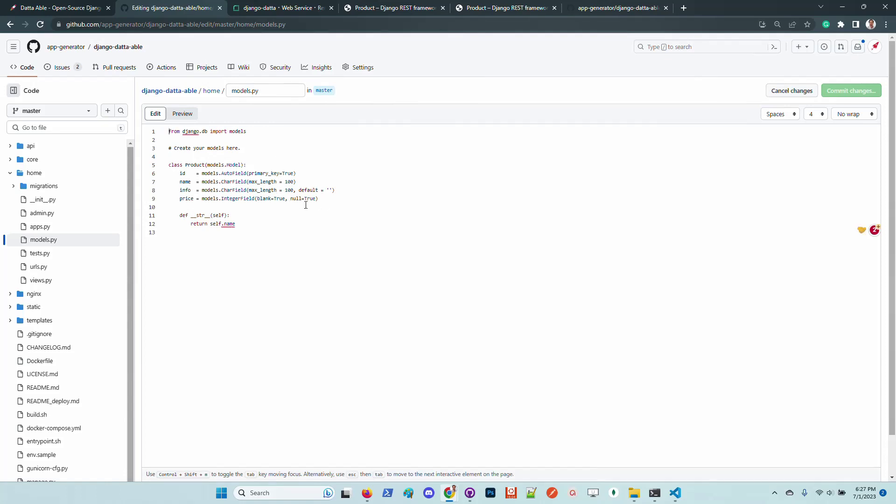
pyautogui.moveTo(337, 191); pyautogui.dragTo(181, 191)
pyautogui.hotkey('ctrl', 'c')
pyautogui.click(341, 201)
pyautogui.press('Return')
pyautogui.hotkey('ctrl', 'v')
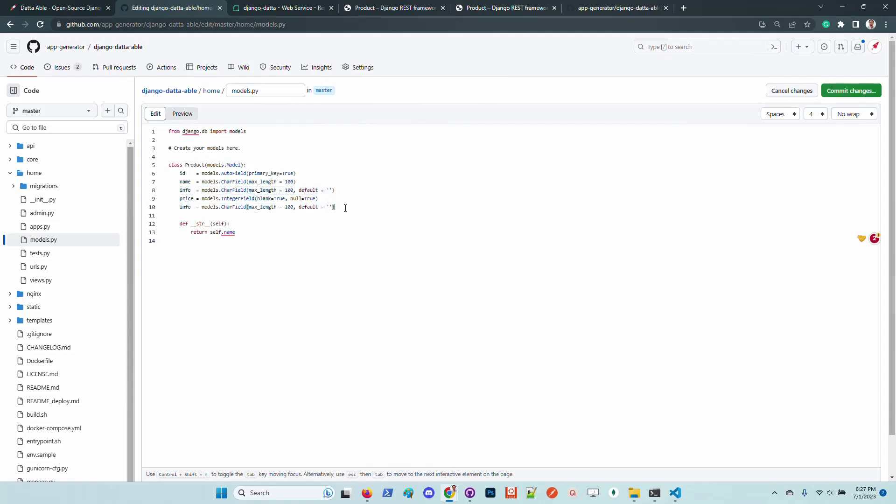
# - Rename the duplicated field to description with max_length 250, and commit directly to master with the message "Update models.py"
pyautogui.doubleClick(184, 207)
pyautogui.write('cription')
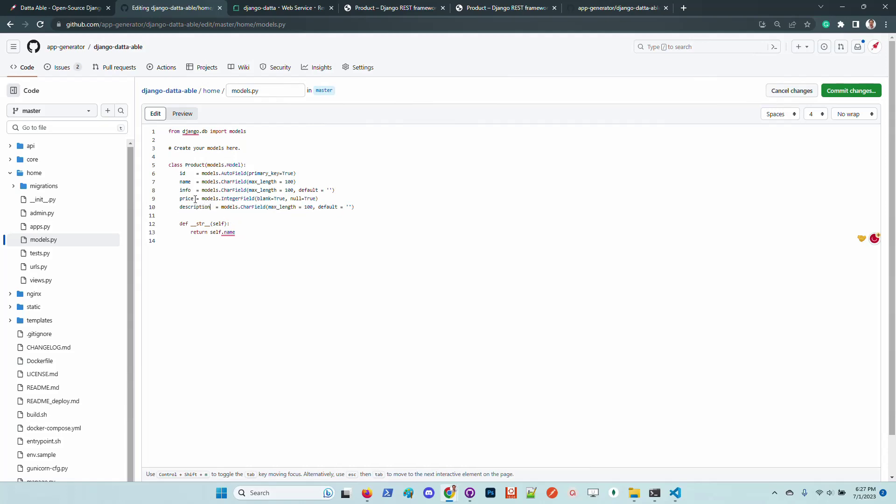
pyautogui.press('BackSpace')
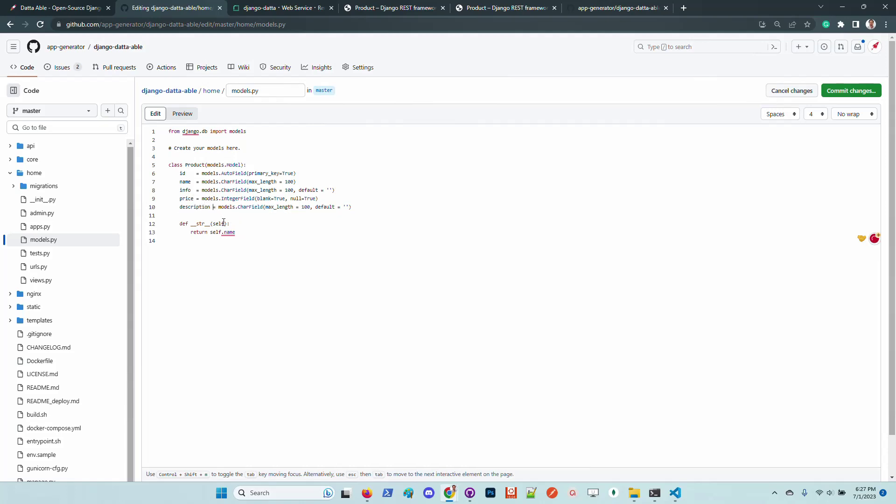
pyautogui.doubleClick(306, 208)
pyautogui.write('250')
pyautogui.click(851, 91)
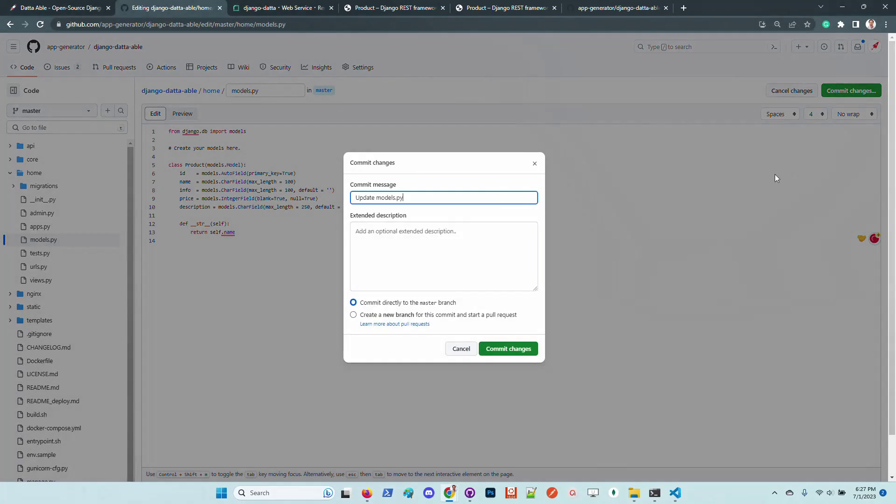
pyautogui.click(518, 354)
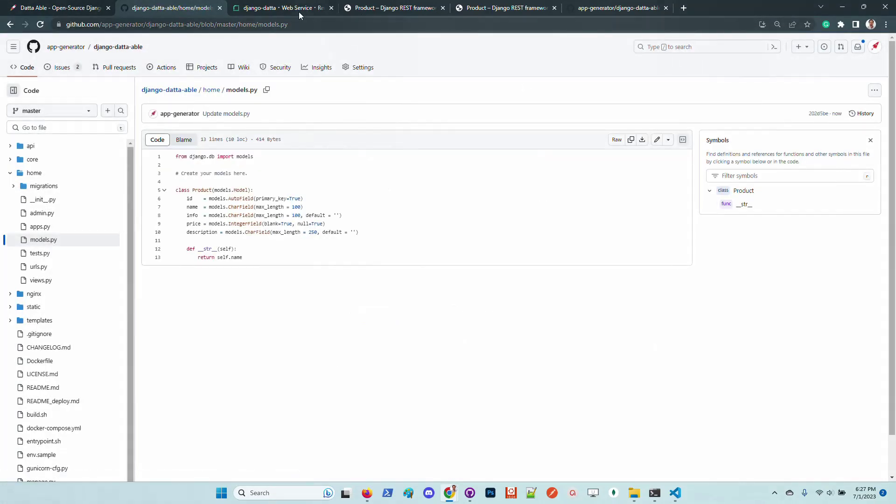
# - Switch to Render and open the django-datta service's deploy for the "Update models.py" commit
pyautogui.click(299, 12)
pyautogui.click(222, 65)
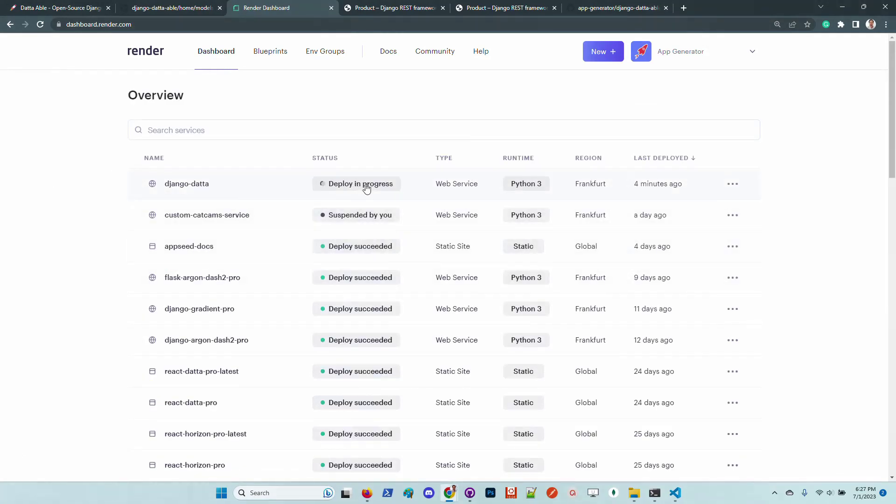
pyautogui.click(203, 185)
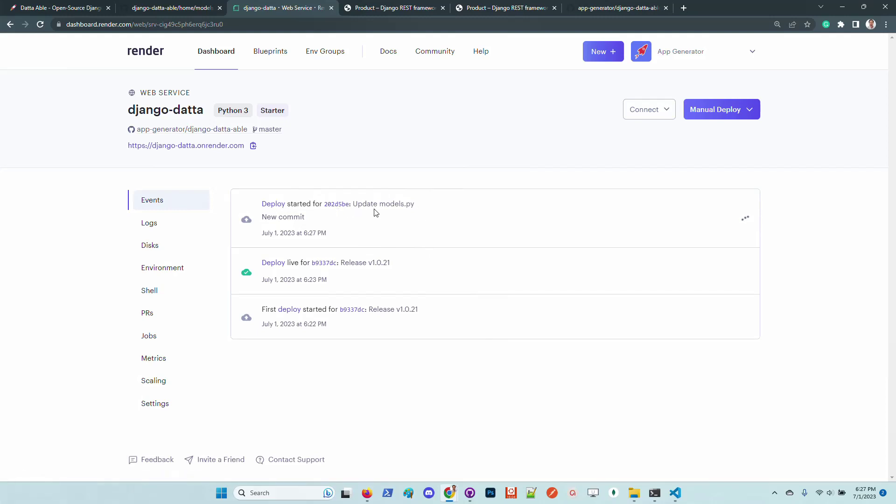
pyautogui.moveTo(417, 206); pyautogui.dragTo(351, 205)
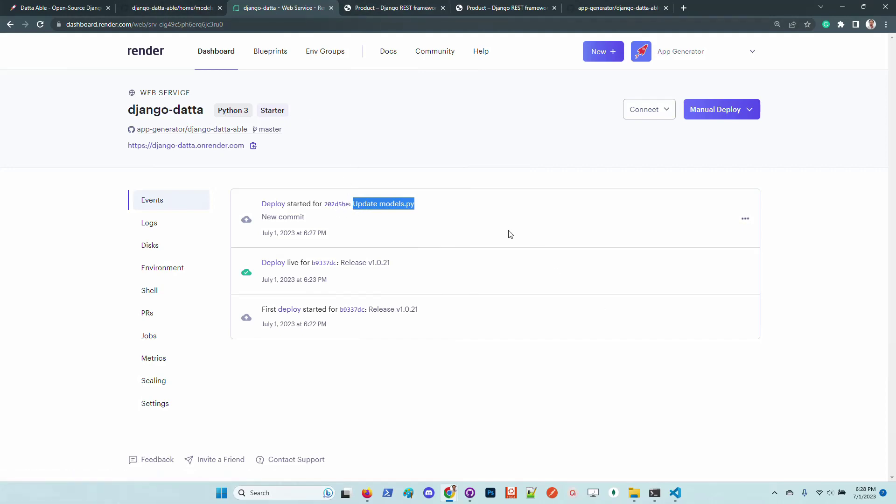
pyautogui.click(476, 218)
pyautogui.click(275, 214)
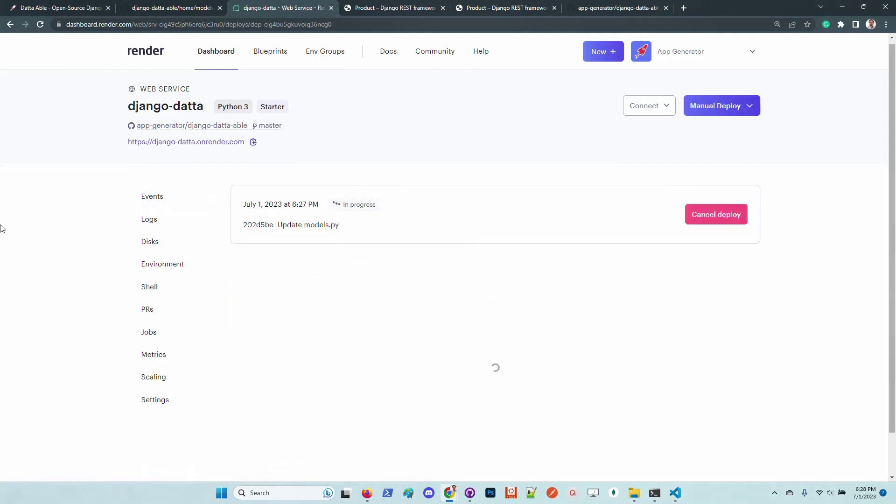